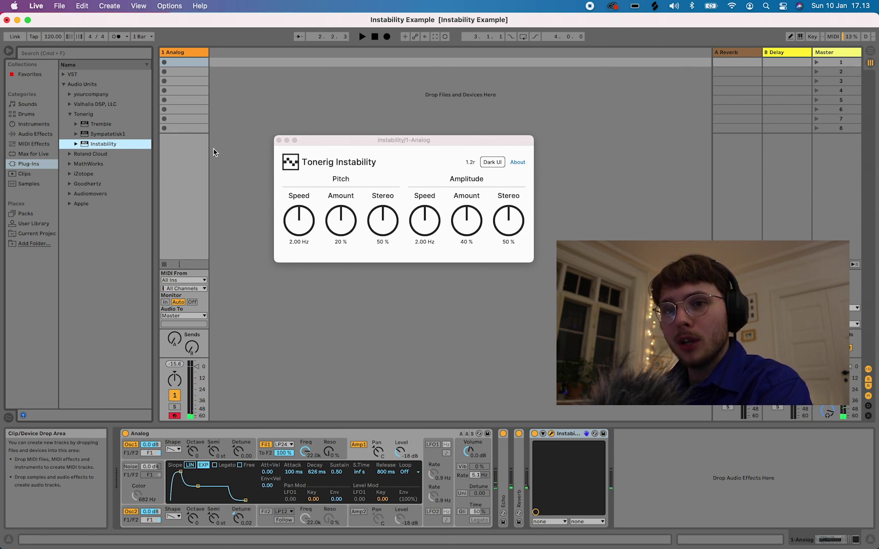
# - Move the Instability plug-in window higher and toggle its interface to the dark theme and back to light
pyautogui.click(384, 145)
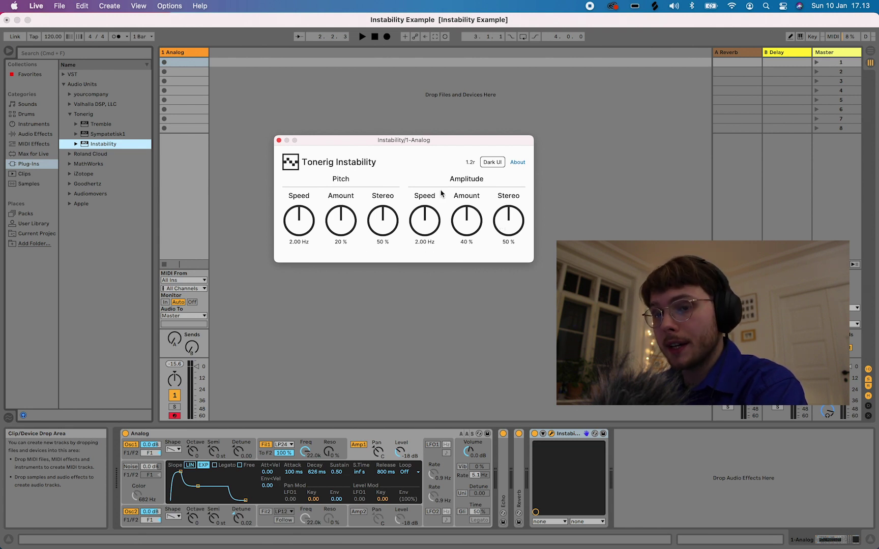
pyautogui.moveTo(409, 146); pyautogui.dragTo(438, 104)
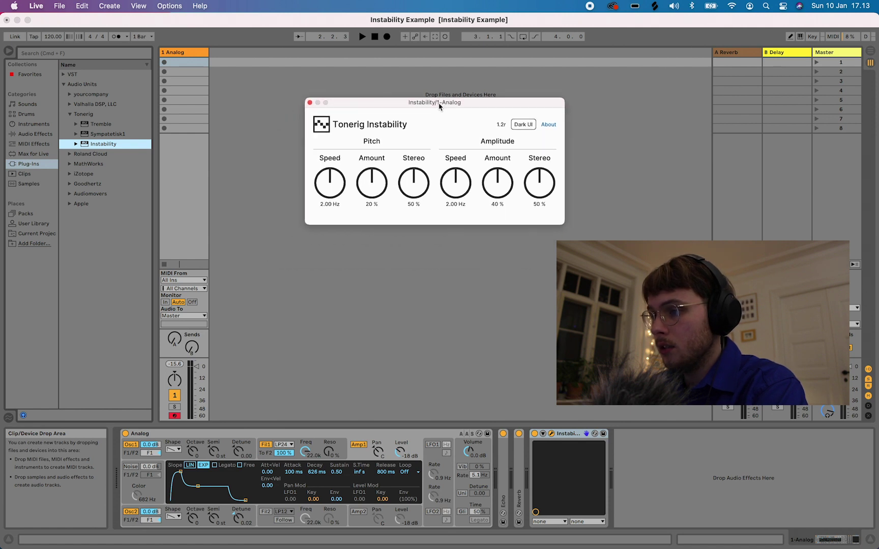
pyautogui.click(524, 125)
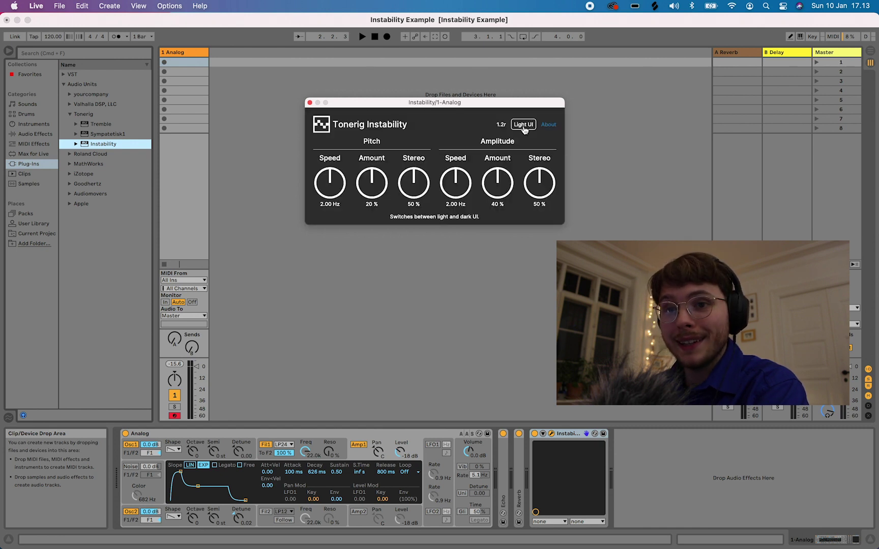
pyautogui.click(524, 125)
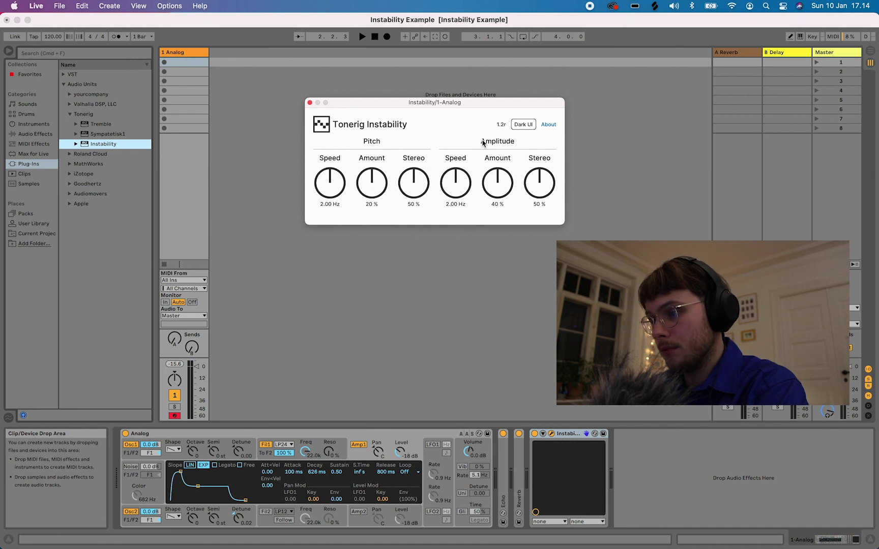
# - Set the Stereo and Amount controls of both the pitch and amplitude sections to 0 %
pyautogui.moveTo(413, 182); pyautogui.dragTo(418, 291)
pyautogui.moveTo(538, 173); pyautogui.dragTo(540, 275)
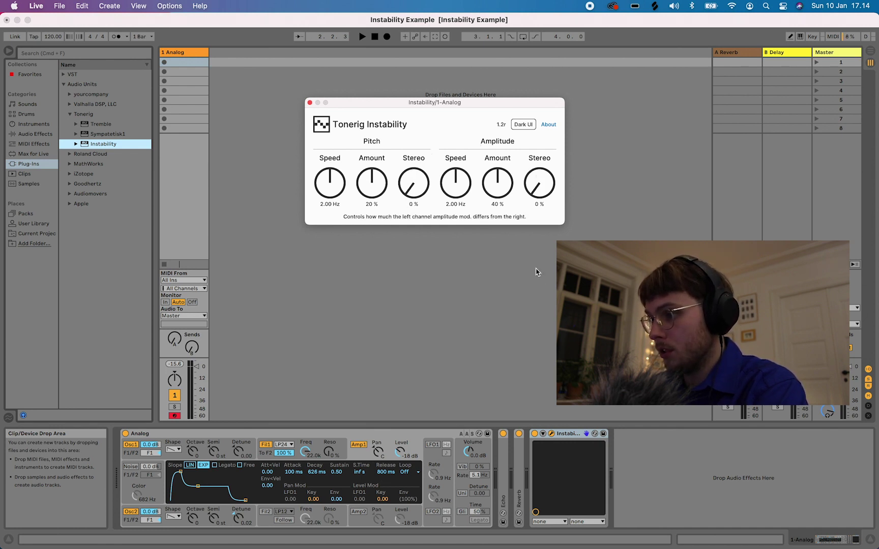
pyautogui.moveTo(496, 182); pyautogui.dragTo(500, 287)
pyautogui.moveTo(368, 183); pyautogui.dragTo(410, 273)
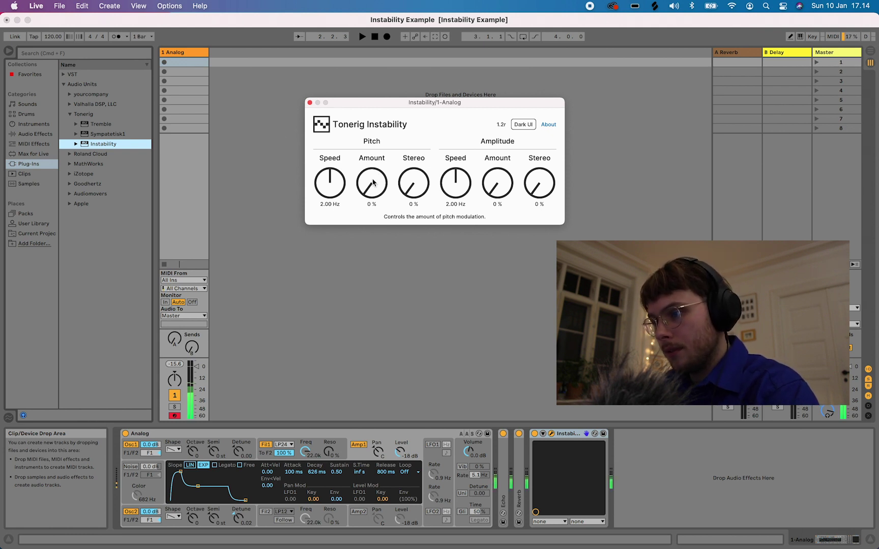
# - Set the pitch modulation to 100 % amount, 0.39 Hz speed and 100 % stereo
pyautogui.moveTo(372, 182); pyautogui.dragTo(373, 42)
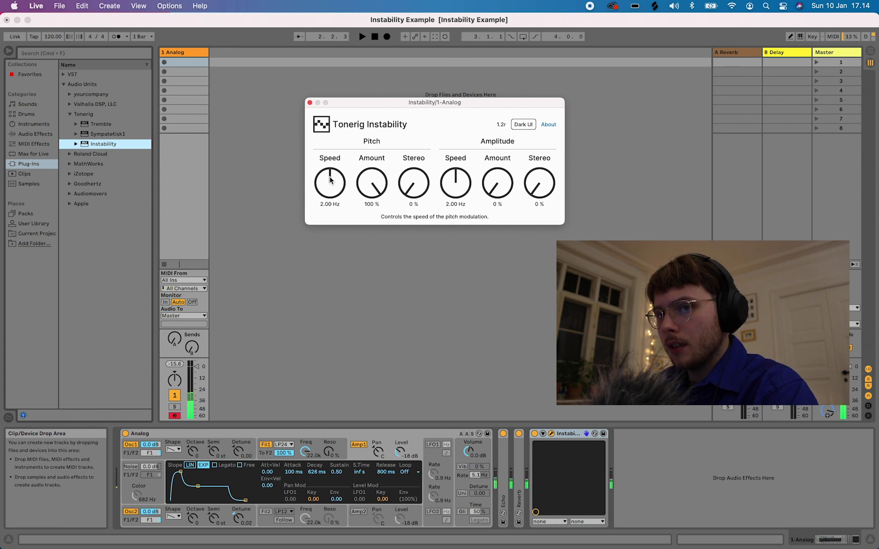
pyautogui.moveTo(329, 179); pyautogui.dragTo(332, 206)
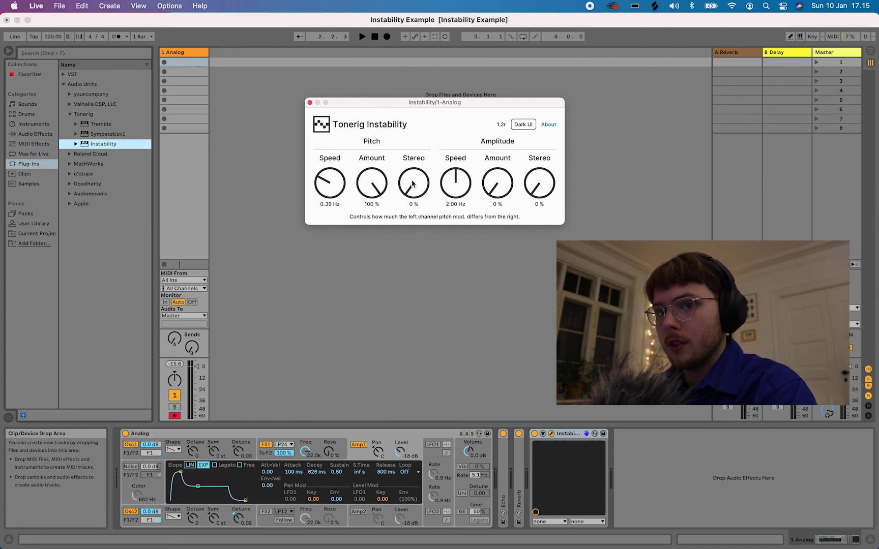
pyautogui.moveTo(412, 183); pyautogui.dragTo(431, 43)
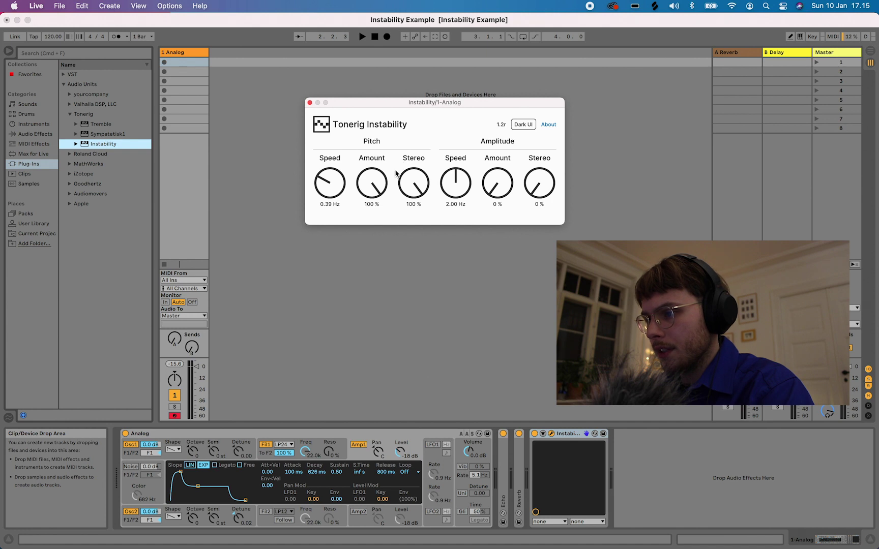
# - Set the pitch amount to 0 %, the amplitude amount to 95 % and speed to 1.08 Hz, and raise the amplitude stereo
pyautogui.moveTo(381, 188); pyautogui.dragTo(395, 307)
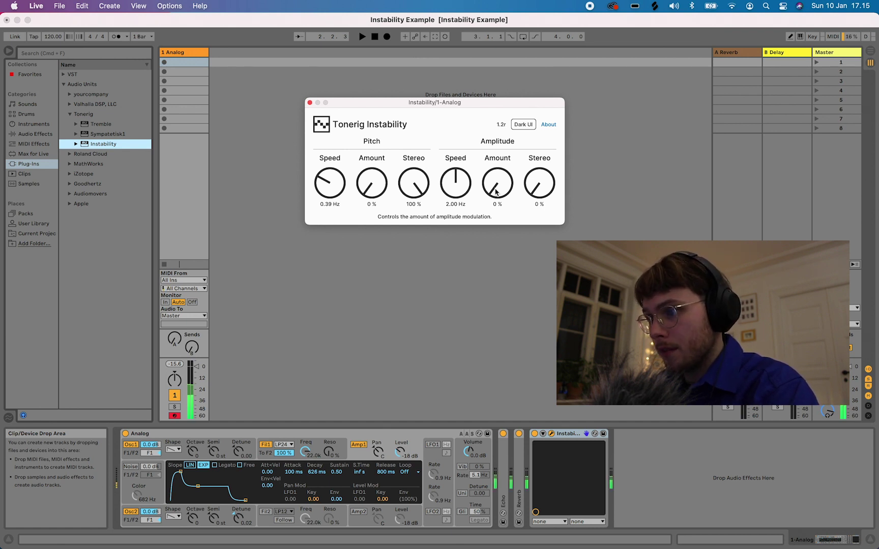
pyautogui.moveTo(496, 192); pyautogui.dragTo(505, 66)
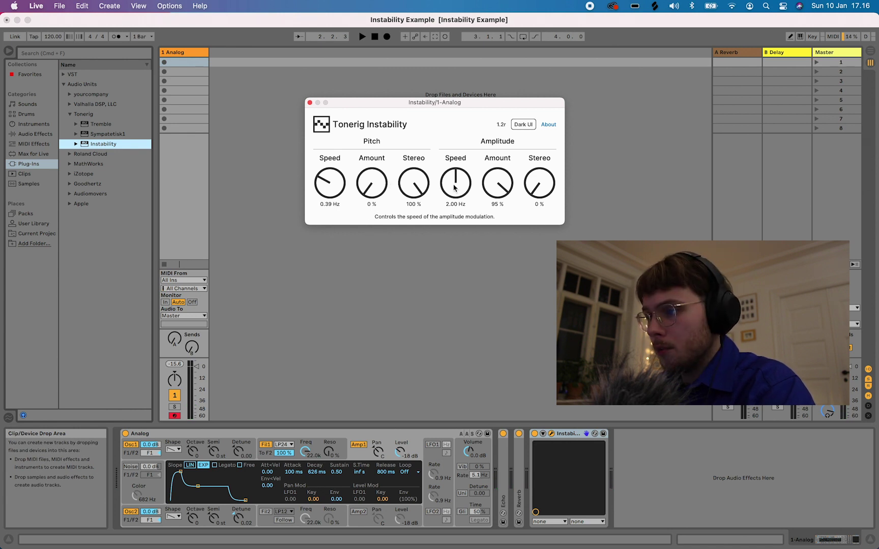
pyautogui.moveTo(454, 187)
pyautogui.mouseDown()
pyautogui.moveTo(463, 137)
pyautogui.moveTo(462, 199)
pyautogui.mouseUp()
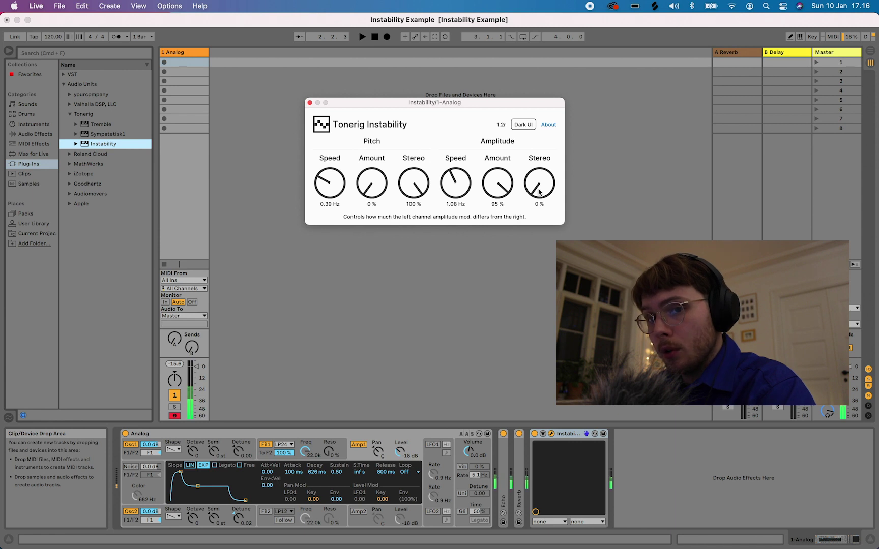
pyautogui.moveTo(540, 192); pyautogui.dragTo(557, 66)
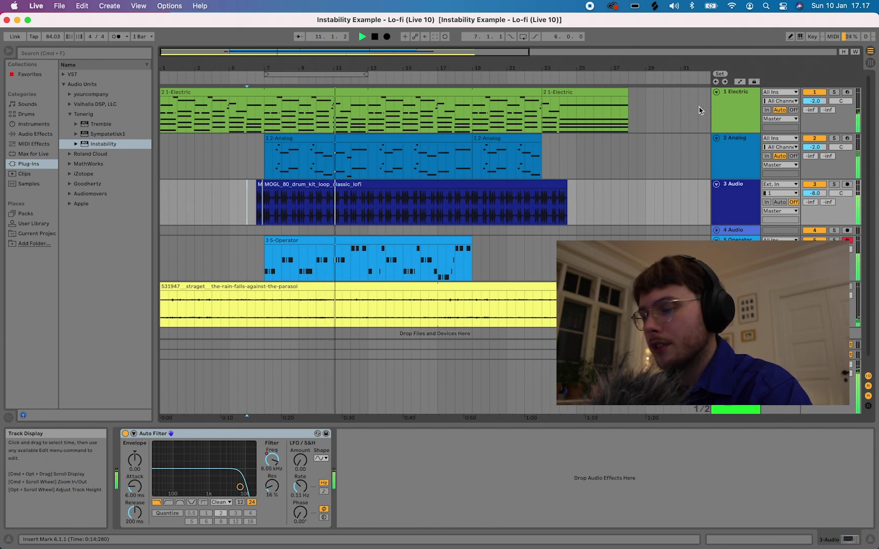
# - Solo the Electric track in the lo-fi set and display its device chain
pyautogui.click(834, 92)
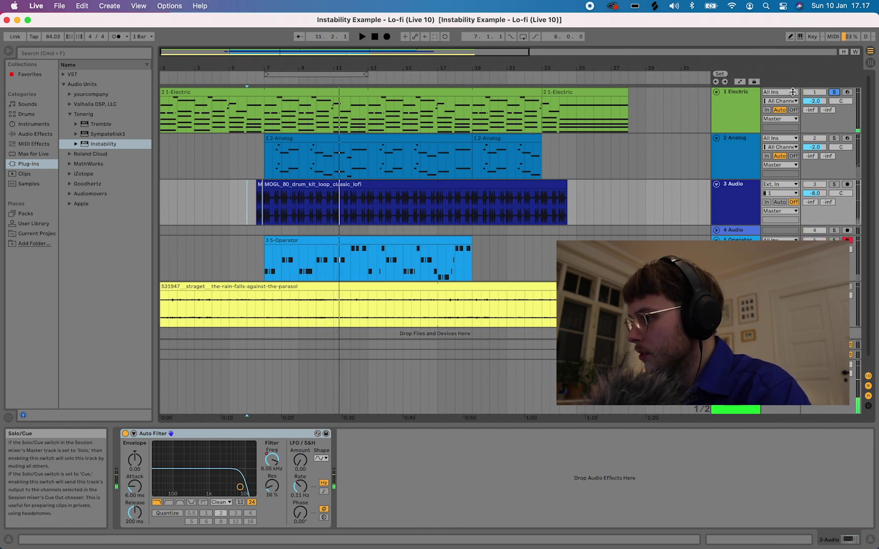
pyautogui.press('Up')
pyautogui.press('Up')
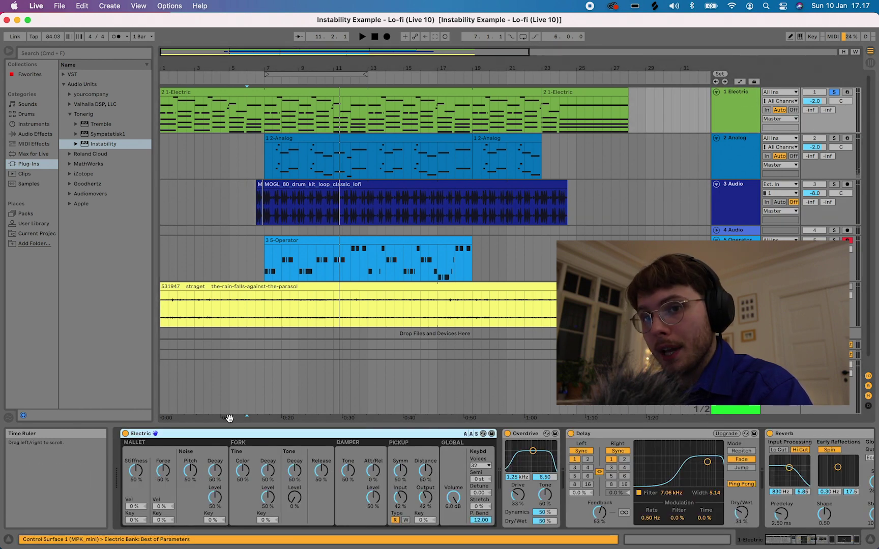
# - Collapse the Electric, Overdrive, Delay and Reverb devices in the Electric track's chain
pyautogui.doubleClick(205, 437)
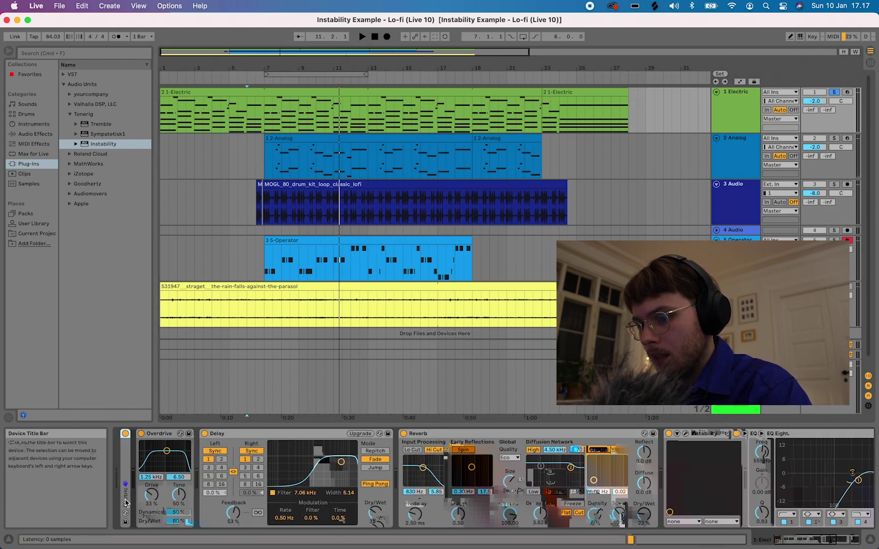
pyautogui.doubleClick(168, 433)
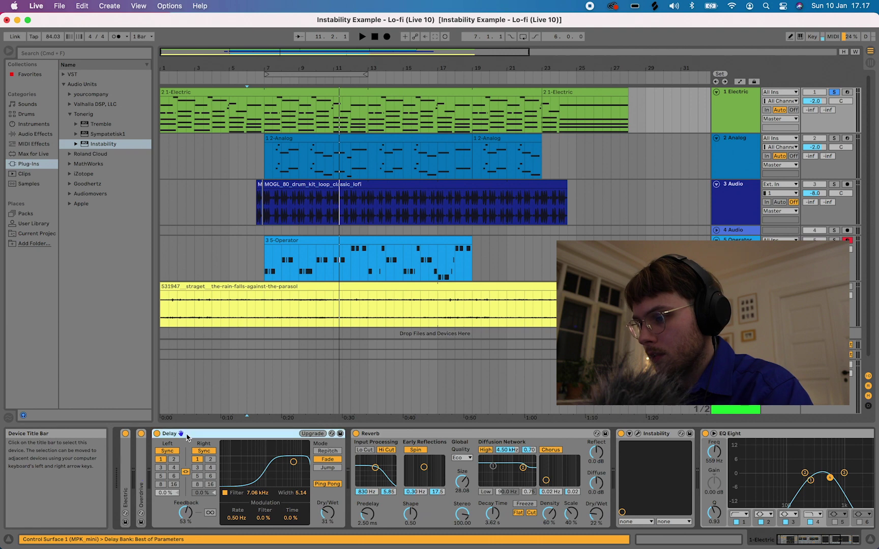
pyautogui.doubleClick(312, 434)
pyautogui.doubleClick(312, 433)
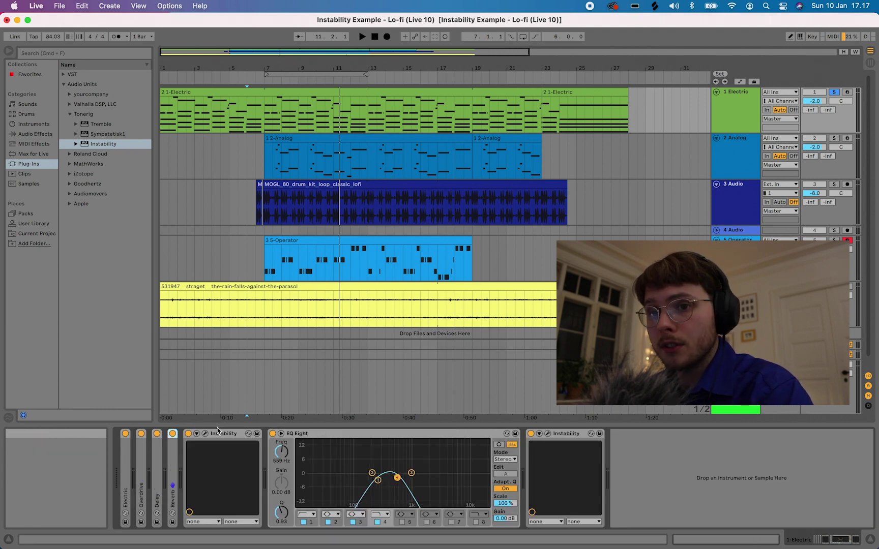
# - Deactivate the Instability device after EQ Eight, and open the first Instability's plug-in window and move it aside
pyautogui.click(531, 433)
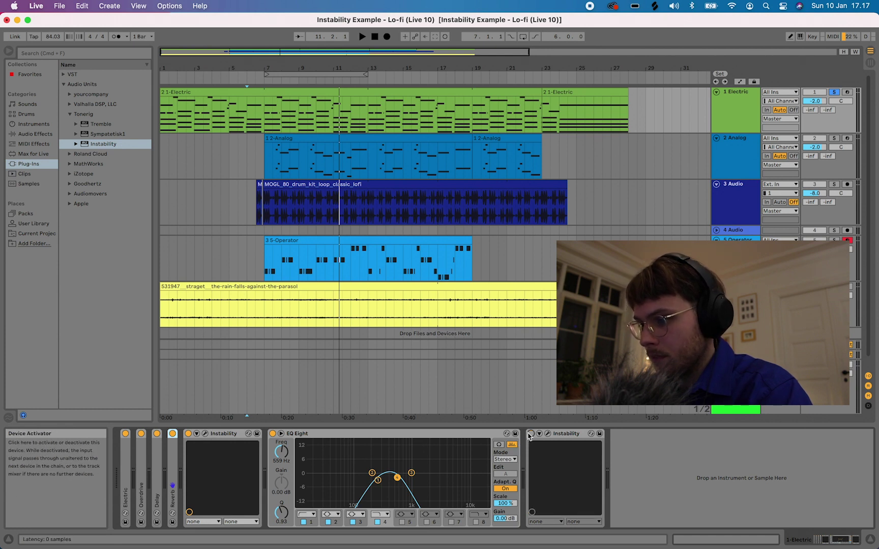
pyautogui.click(204, 435)
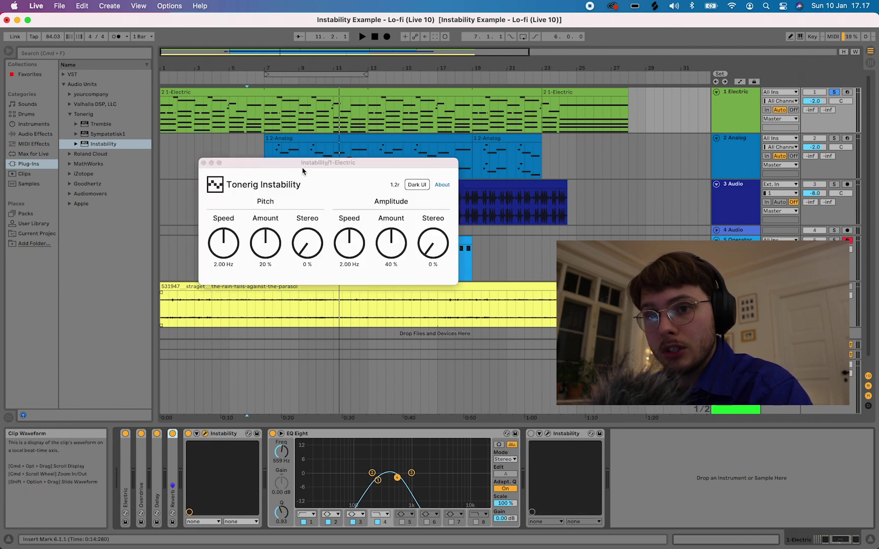
pyautogui.moveTo(302, 167); pyautogui.dragTo(363, 158)
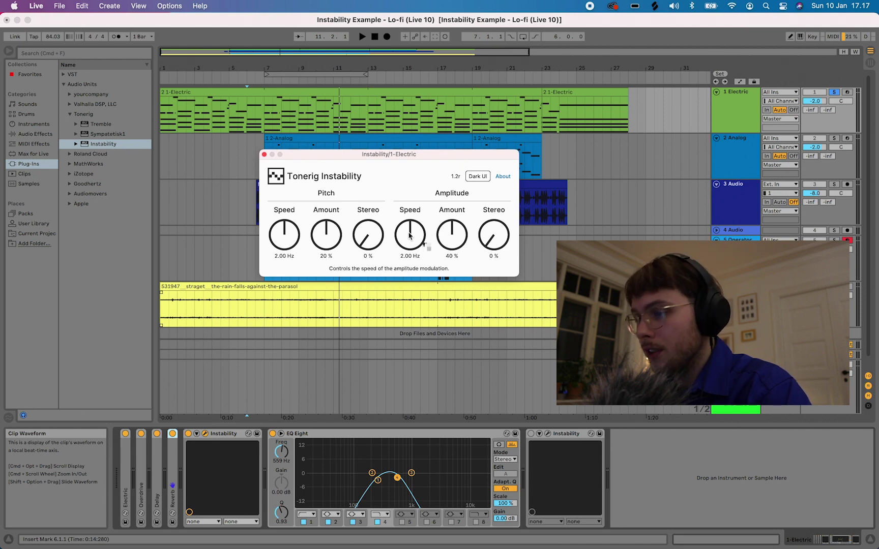
pyautogui.moveTo(320, 159); pyautogui.dragTo(482, 175)
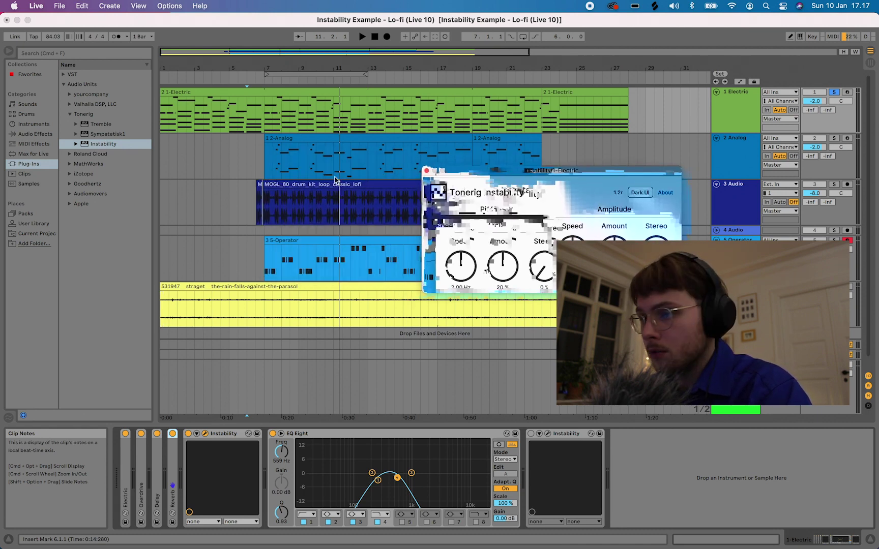
# - Play the soloed Electric track from bar 7 with the first Instability device deactivated and reactivated for comparison
pyautogui.click(266, 159)
pyautogui.click(745, 95)
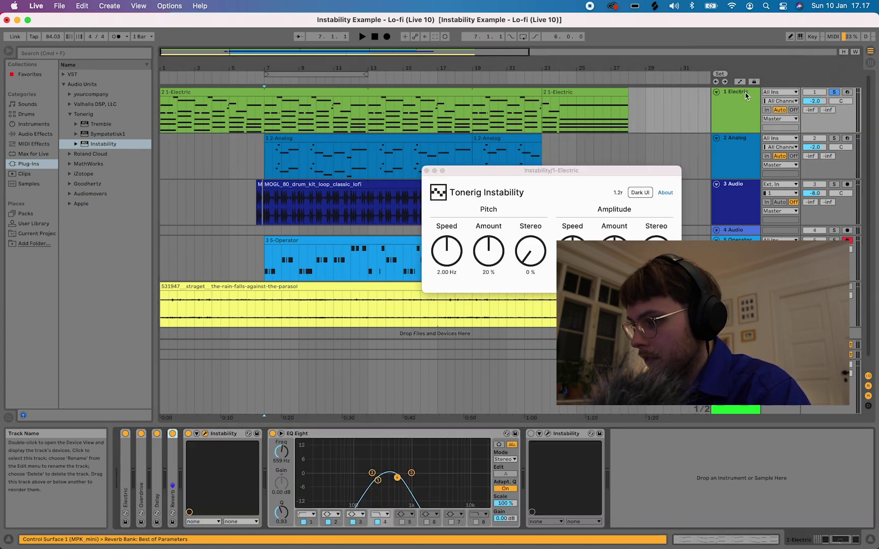
pyautogui.click(188, 433)
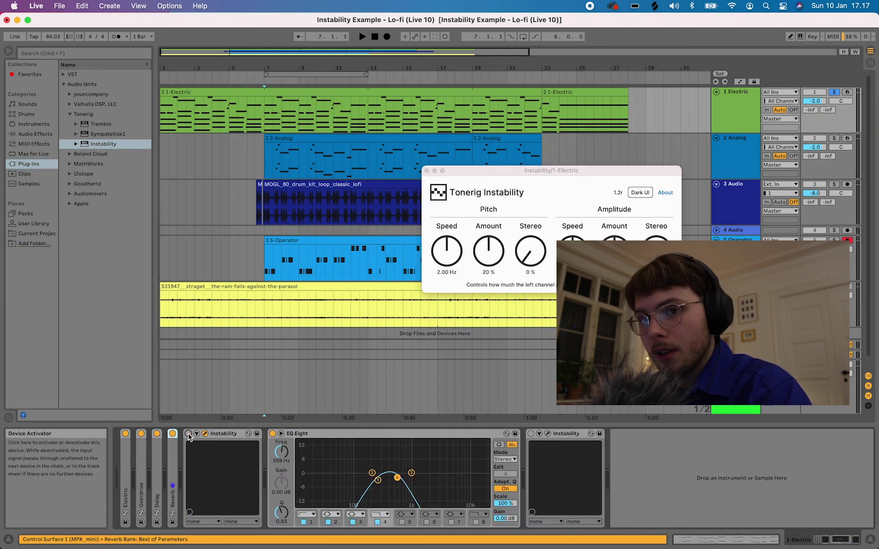
pyautogui.press('space')
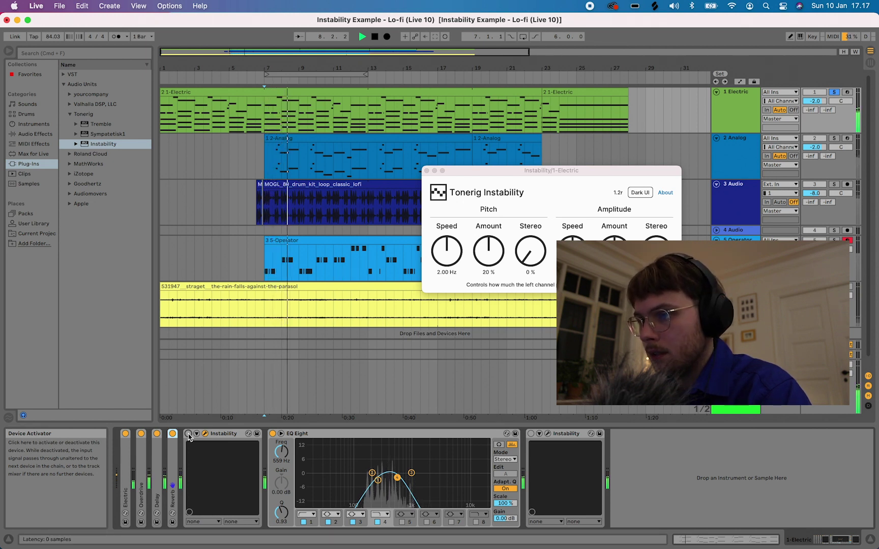
pyautogui.click(189, 434)
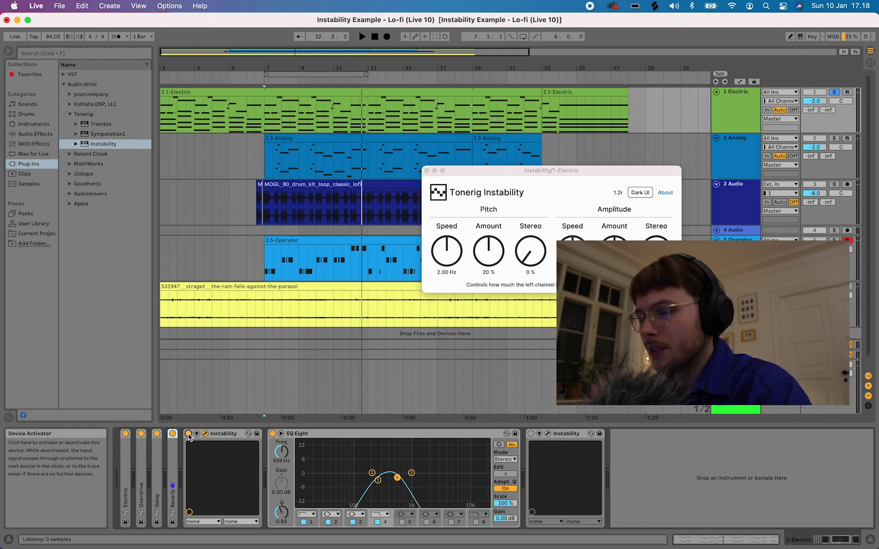
# - Deactivate the first Instability, activate the one after EQ Eight, and show only its plug-in window over the arrangement
pyautogui.click(189, 434)
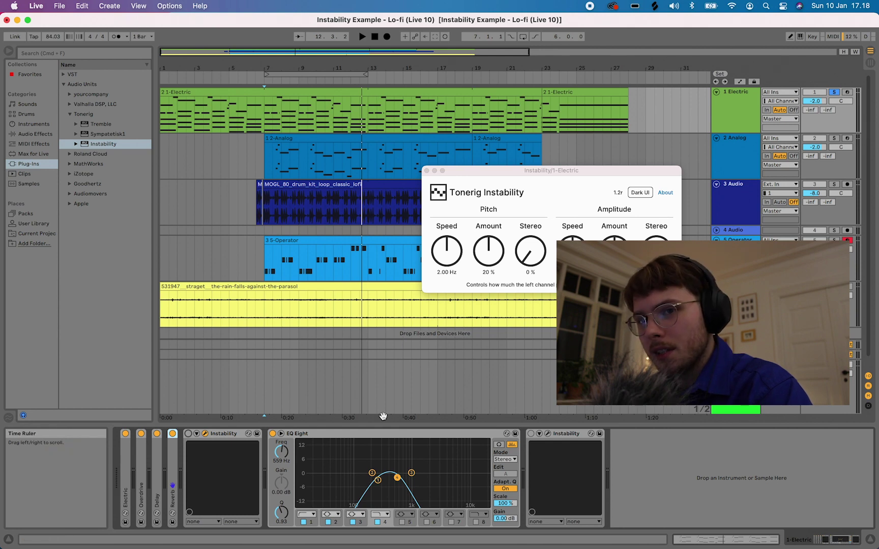
pyautogui.click(531, 434)
pyautogui.click(547, 433)
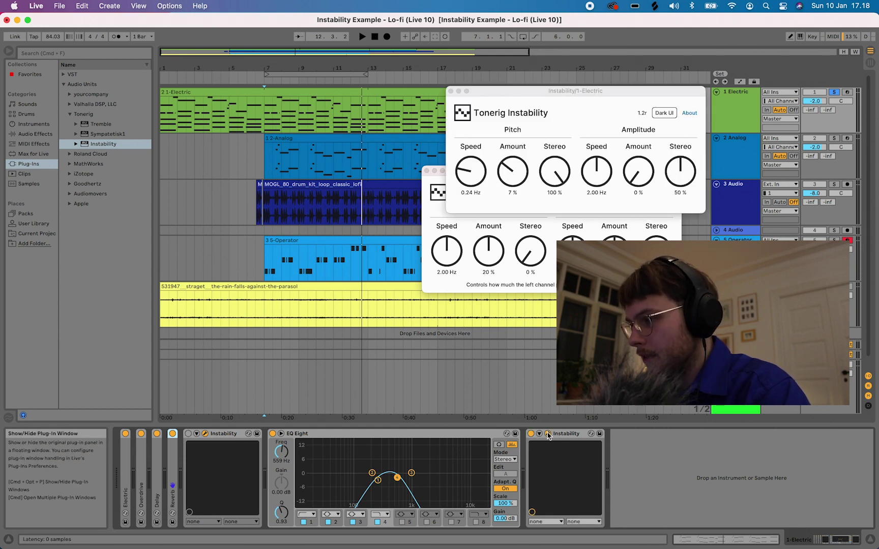
pyautogui.click(427, 172)
pyautogui.moveTo(548, 90); pyautogui.dragTo(385, 144)
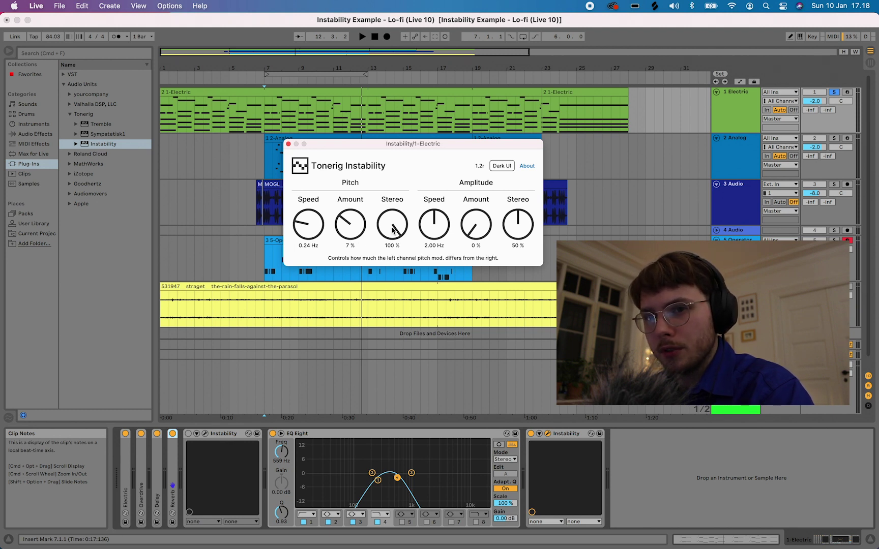
# - Audition the Electric track from bar 7 while toggling the last Instability device, and close its plug-in window
pyautogui.click(266, 129)
pyautogui.press('space')
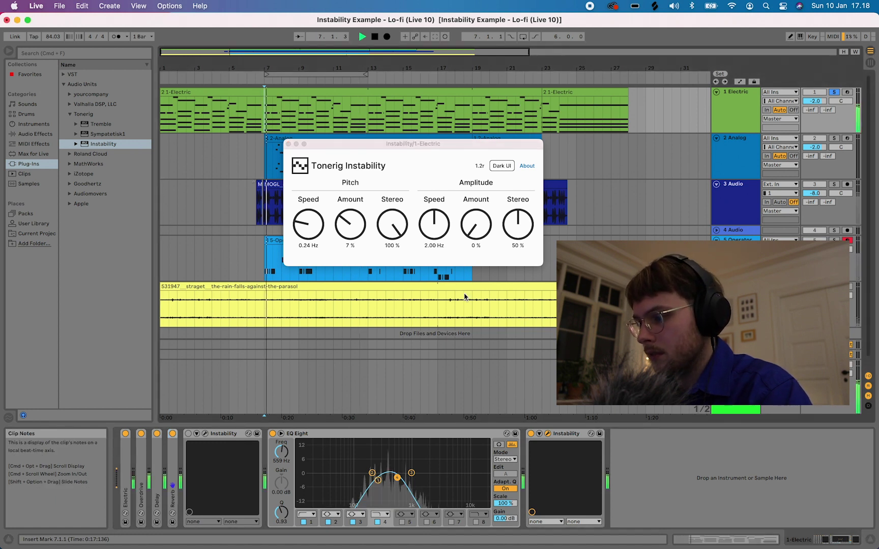
pyautogui.click(530, 433)
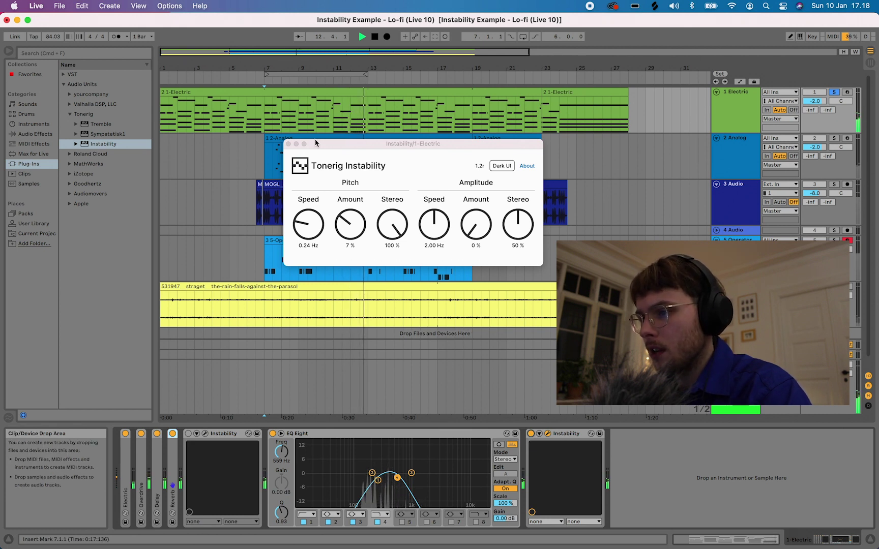
pyautogui.click(288, 144)
pyautogui.press('space')
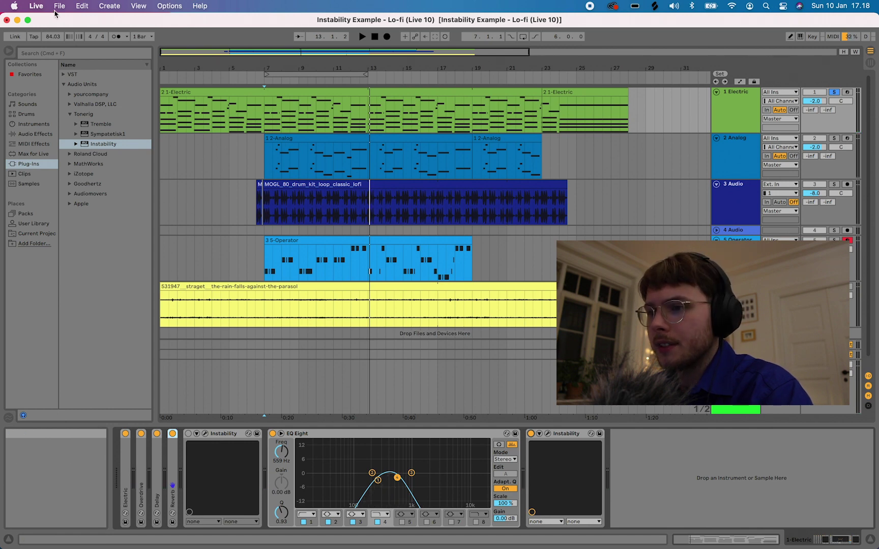
# - Open the recent set "Instability Example - Aesthetic Moves (Aesthetic Version)"
pyautogui.click(60, 6)
pyautogui.moveTo(105, 49)
pyautogui.click(265, 68)
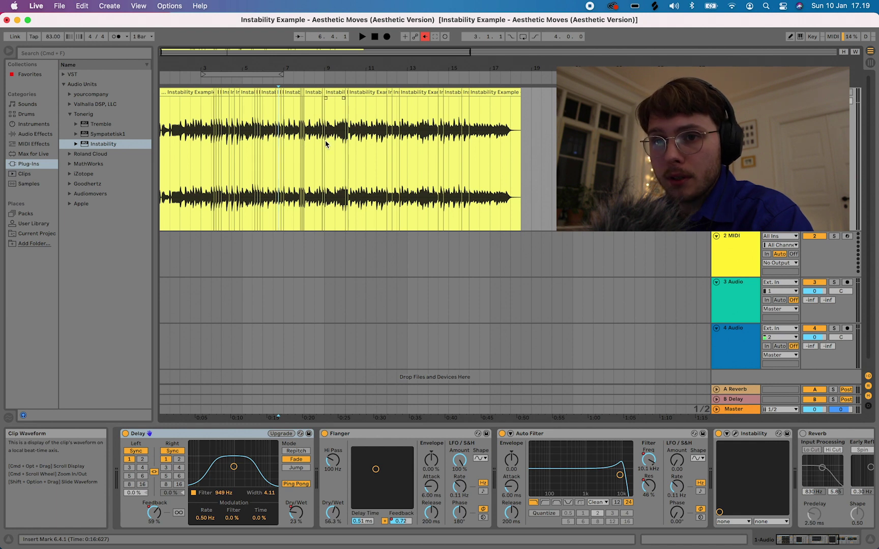
# - Play the yellow audio clips from just after bar 7, and collapse the track's Delay and Flanger devices
pyautogui.click(295, 138)
pyautogui.press('space')
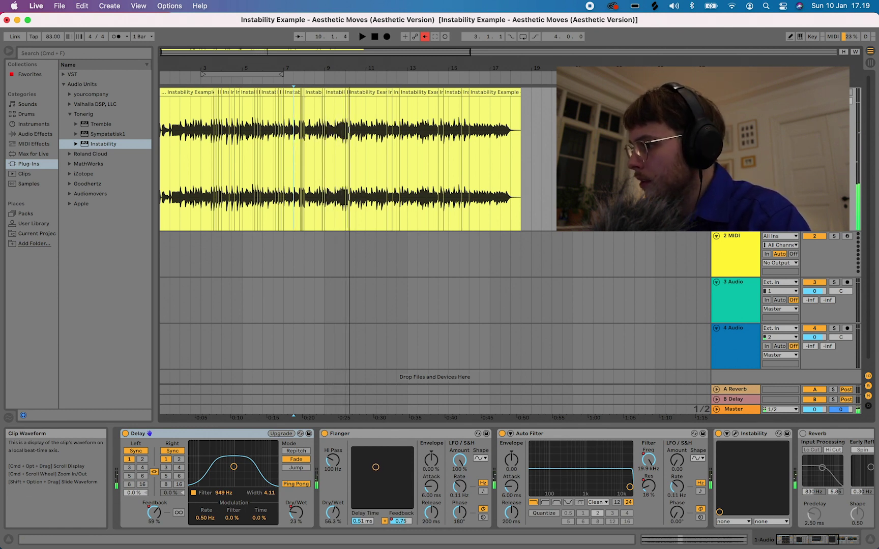
pyautogui.doubleClick(203, 433)
pyautogui.doubleClick(163, 433)
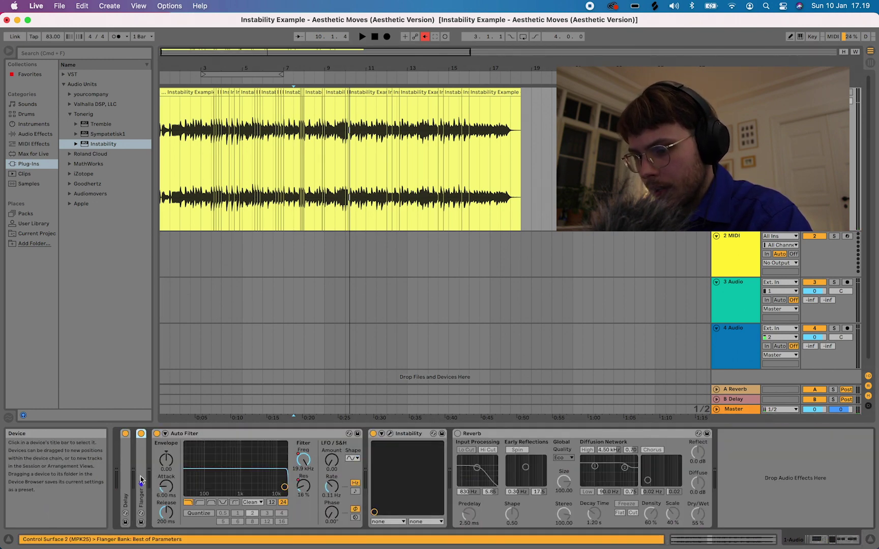
# - Collapse the Auto Filter device, open the Instability plug-in window, and move it below the yellow audio clips
pyautogui.doubleClick(215, 433)
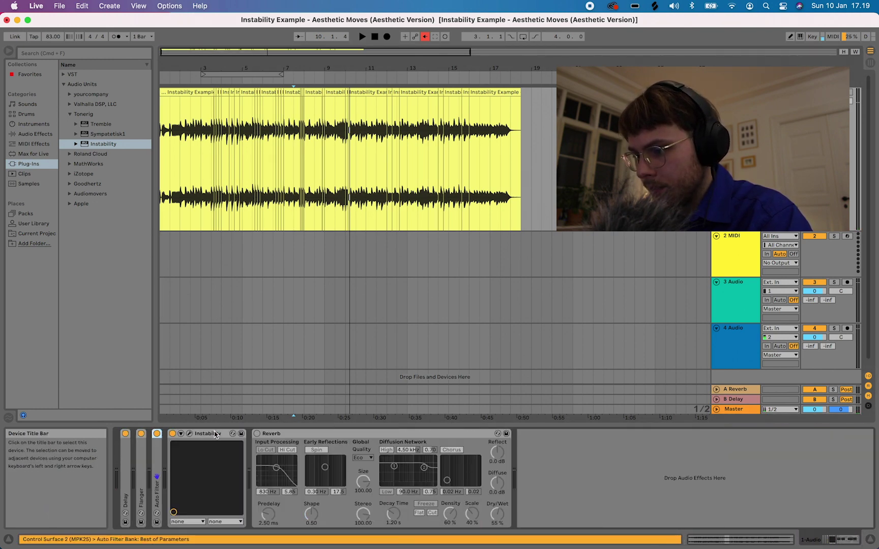
pyautogui.click(189, 433)
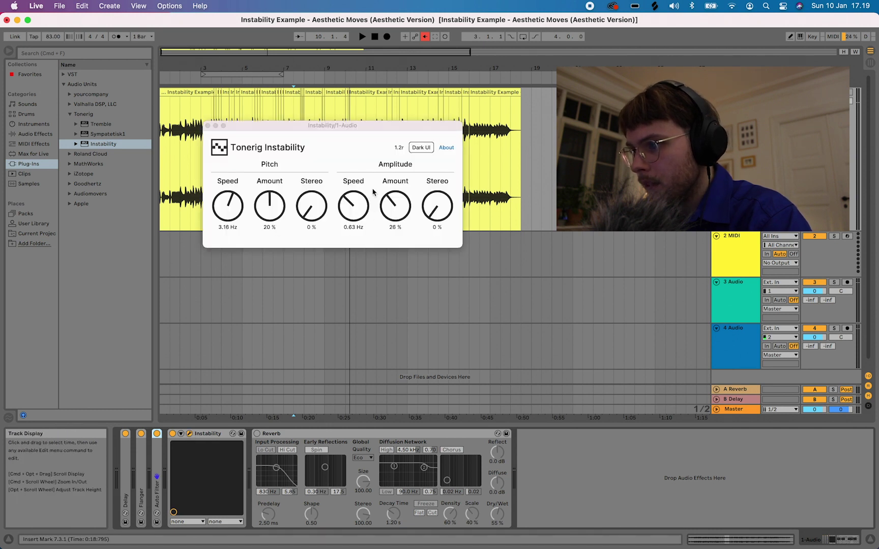
pyautogui.moveTo(360, 125); pyautogui.dragTo(410, 106)
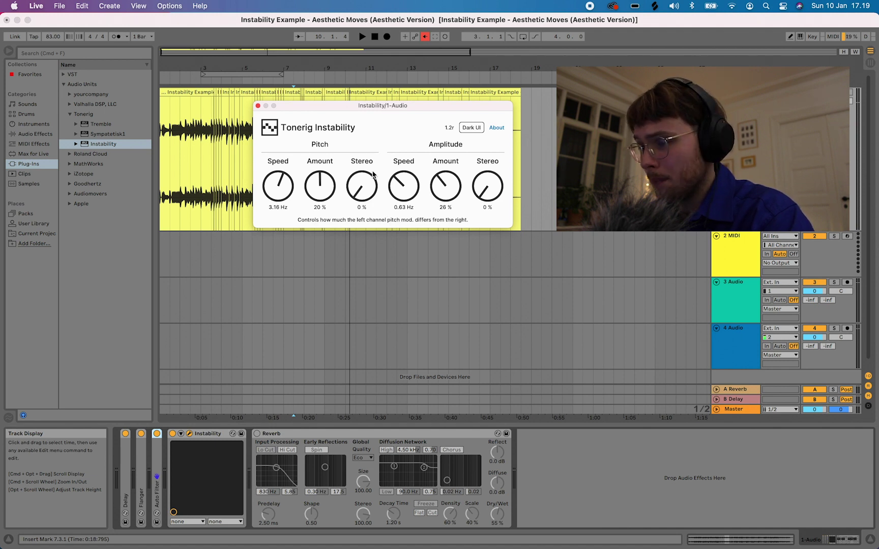
pyautogui.moveTo(366, 107); pyautogui.dragTo(532, 249)
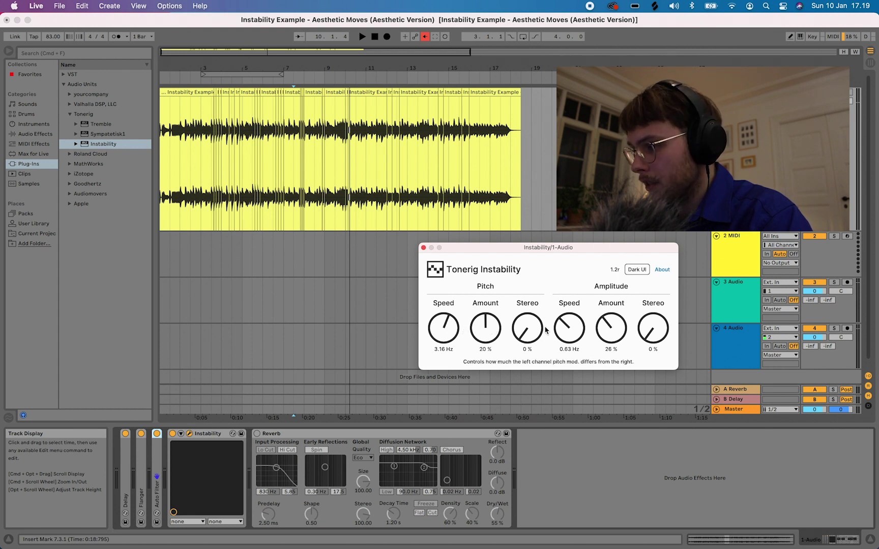
# - Audition the yellow clips from bar 8 with Instability deactivated, and reactivate the device during playback
pyautogui.click(324, 189)
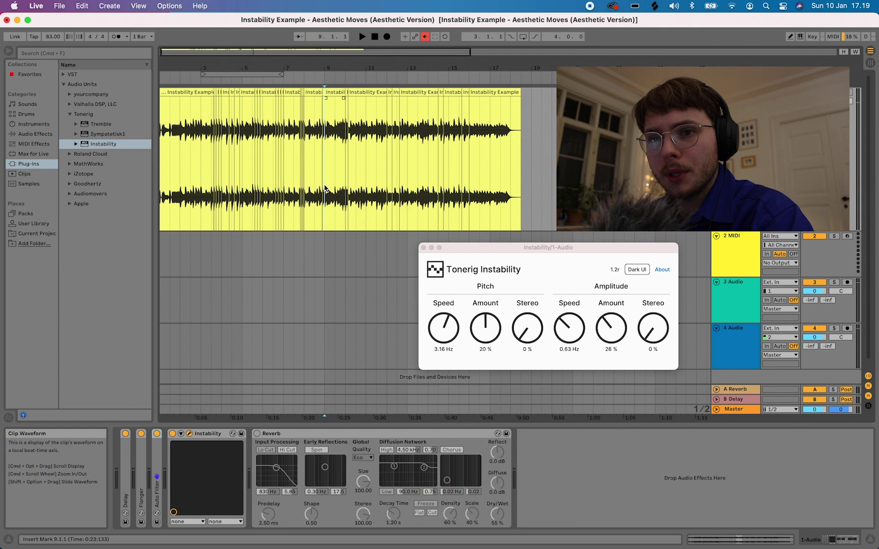
pyautogui.click(172, 434)
pyautogui.click(305, 200)
pyautogui.press('space')
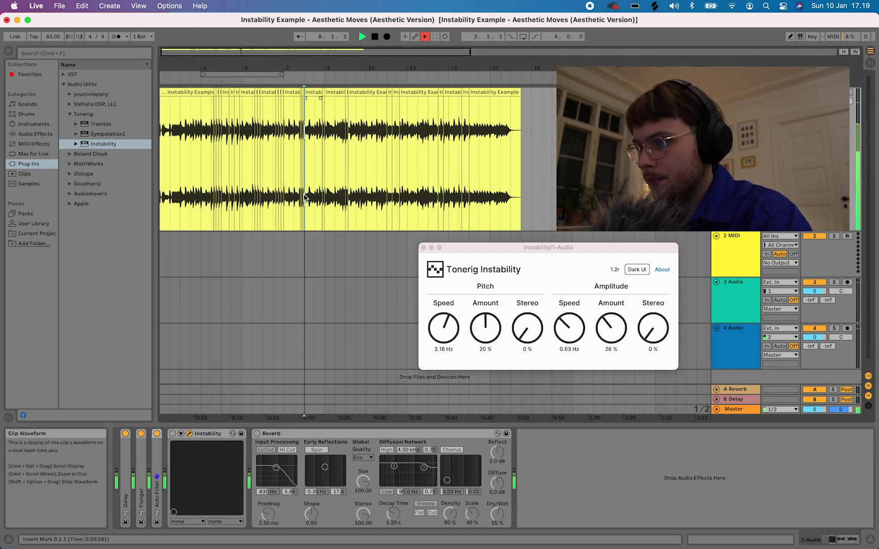
pyautogui.click(173, 434)
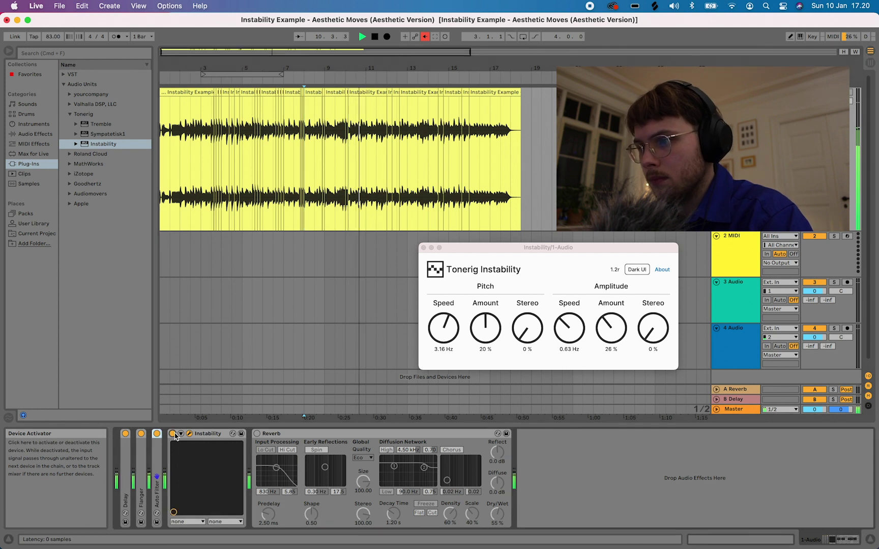